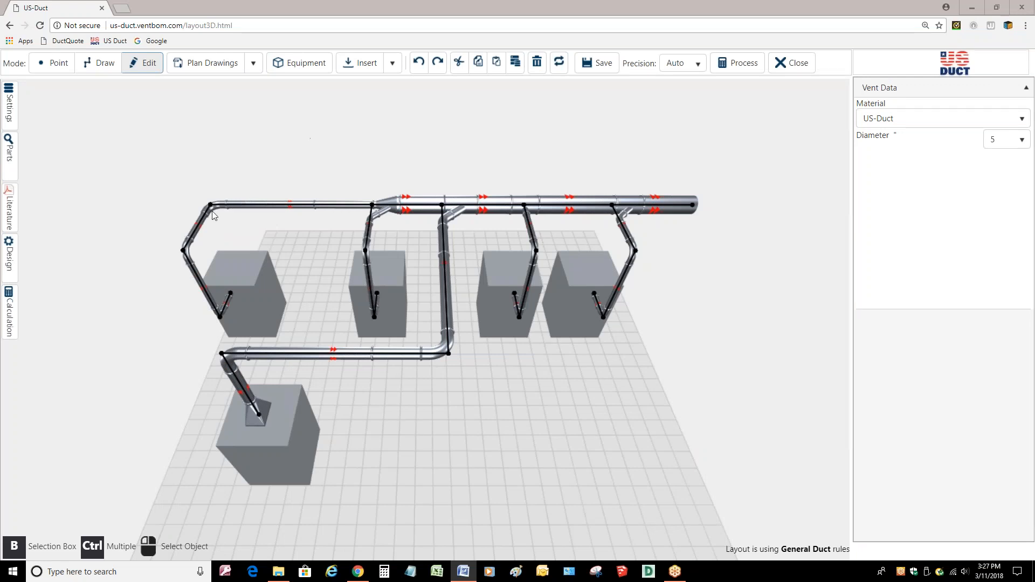
# Step: Set the length of the short 4-inch section at the main duct's upstream end to 8 inches, shifting upstream sections and equipment
pyautogui.click(203, 223)
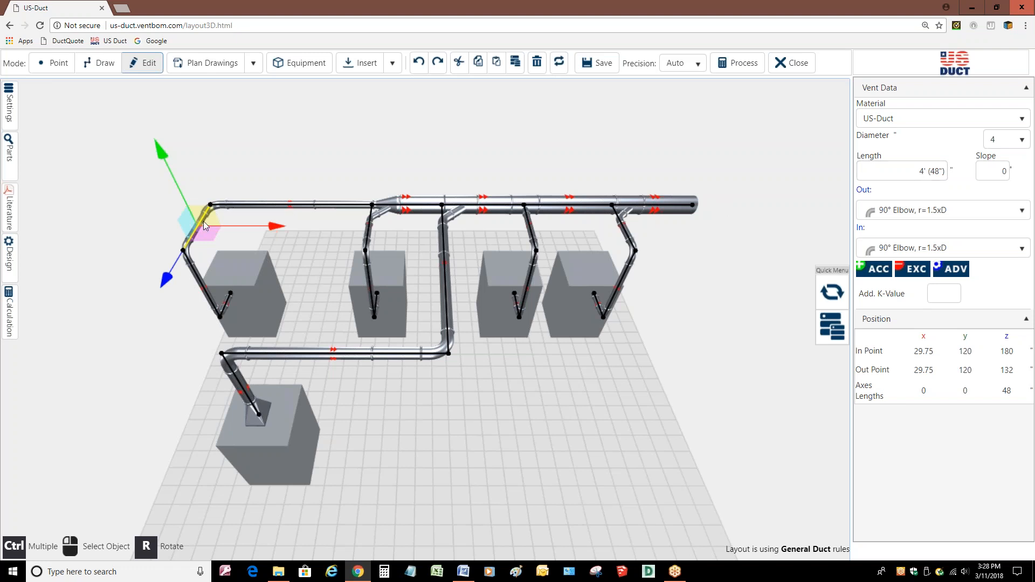
pyautogui.click(902, 171)
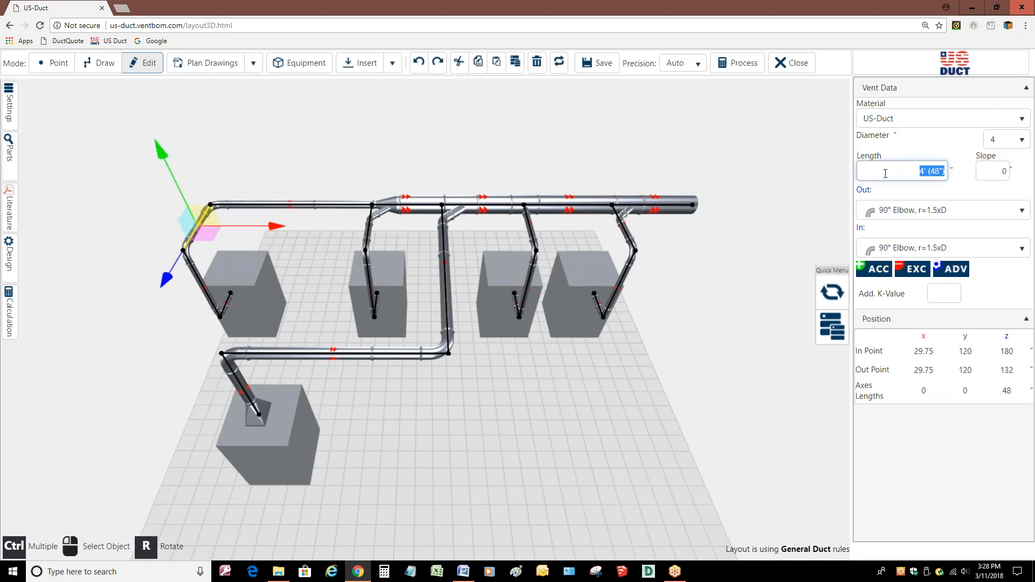
pyautogui.write('8')
pyautogui.press('Return')
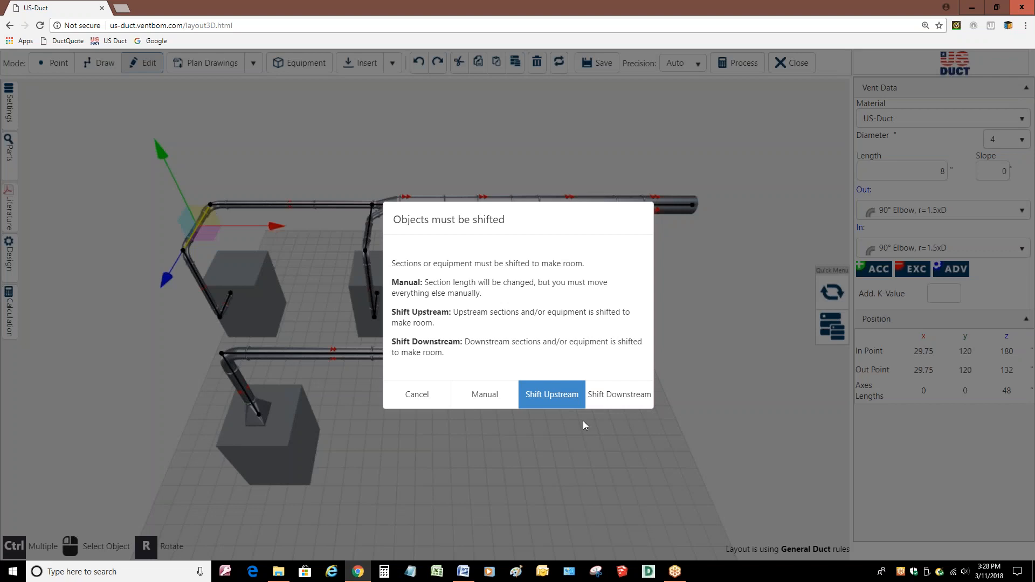
pyautogui.click(554, 397)
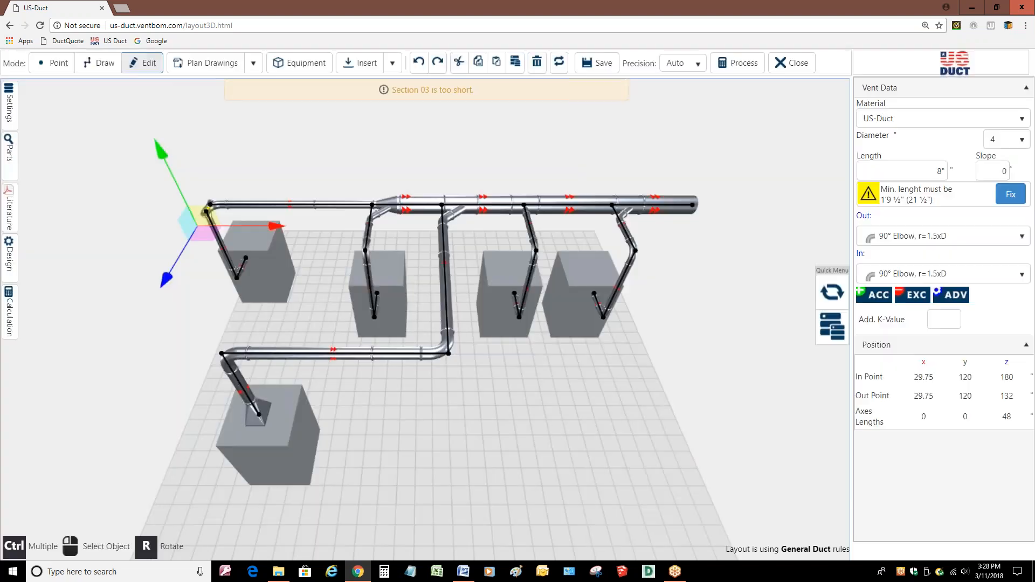
pyautogui.click(163, 304)
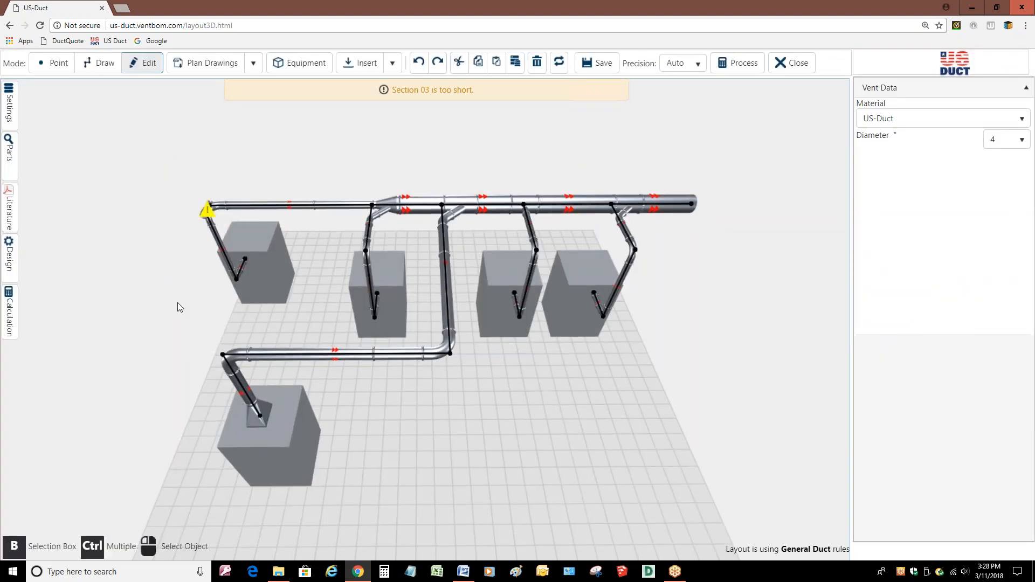
# Step: Fix the too-short section beside the first machine's elbow to its 21.5-inch minimum length by shifting upstream
pyautogui.moveTo(292, 274); pyautogui.dragTo(397, 318)
pyautogui.scroll(5, 397, 318)
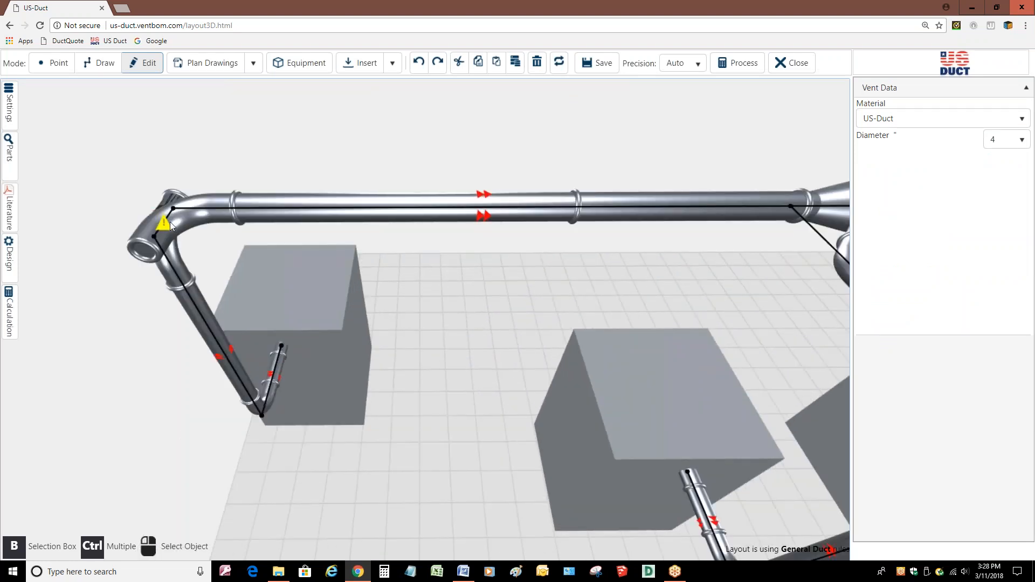
pyautogui.click(163, 222)
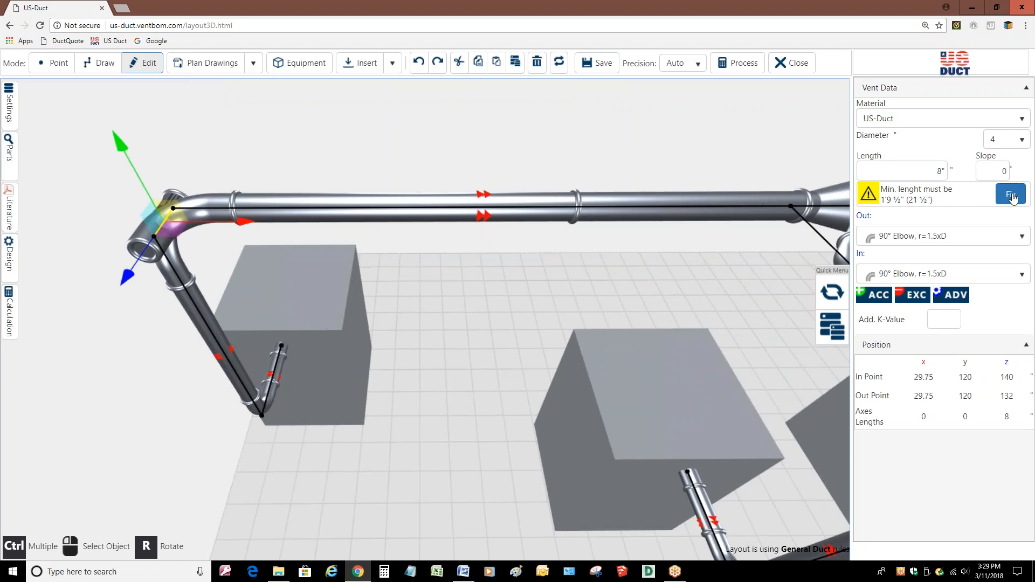
pyautogui.click(1012, 198)
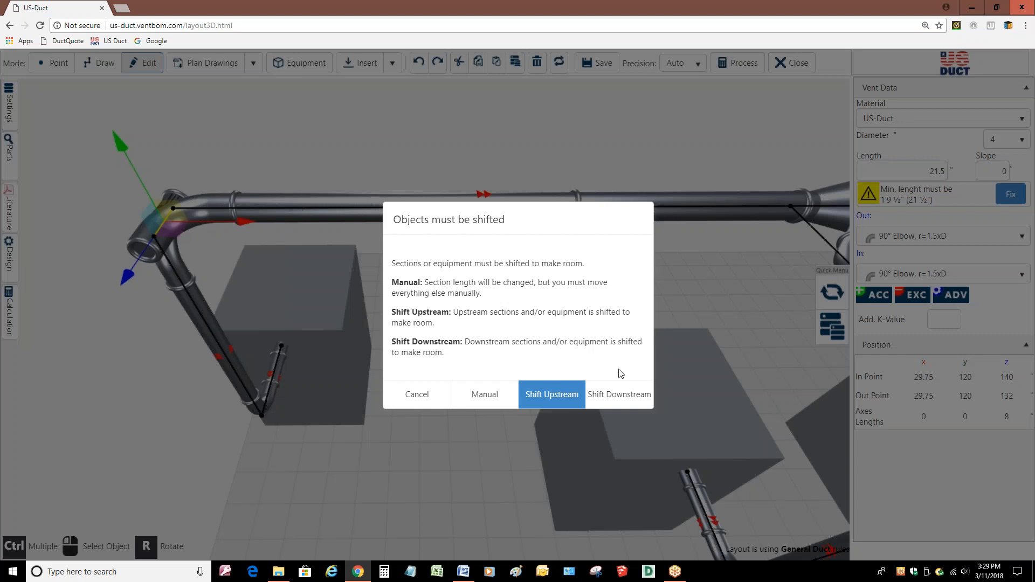
pyautogui.click(546, 398)
pyautogui.click(447, 416)
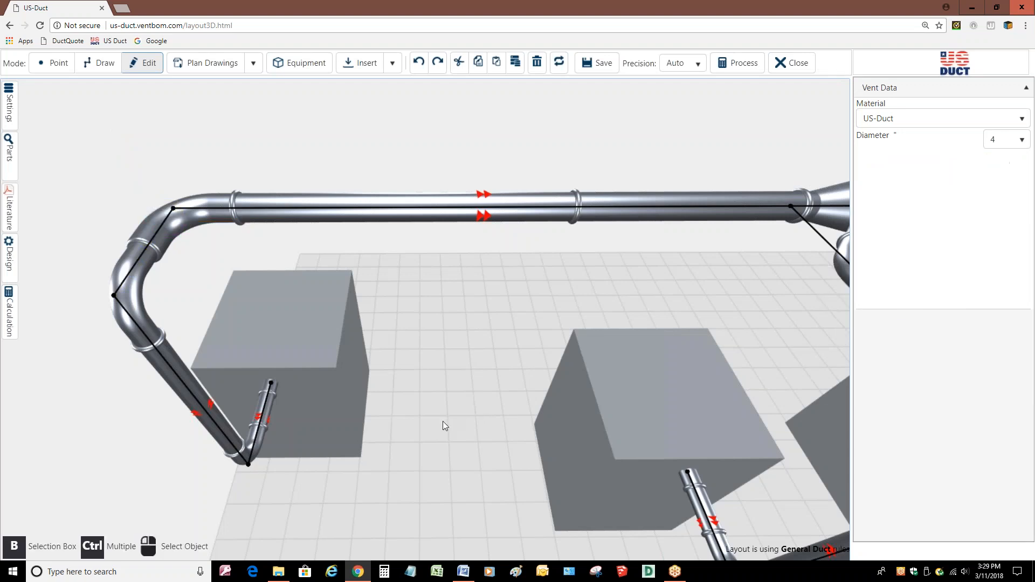
# Step: Review the layout's design rules, including the available duct material options, without changing them
pyautogui.scroll(-5, 453, 419)
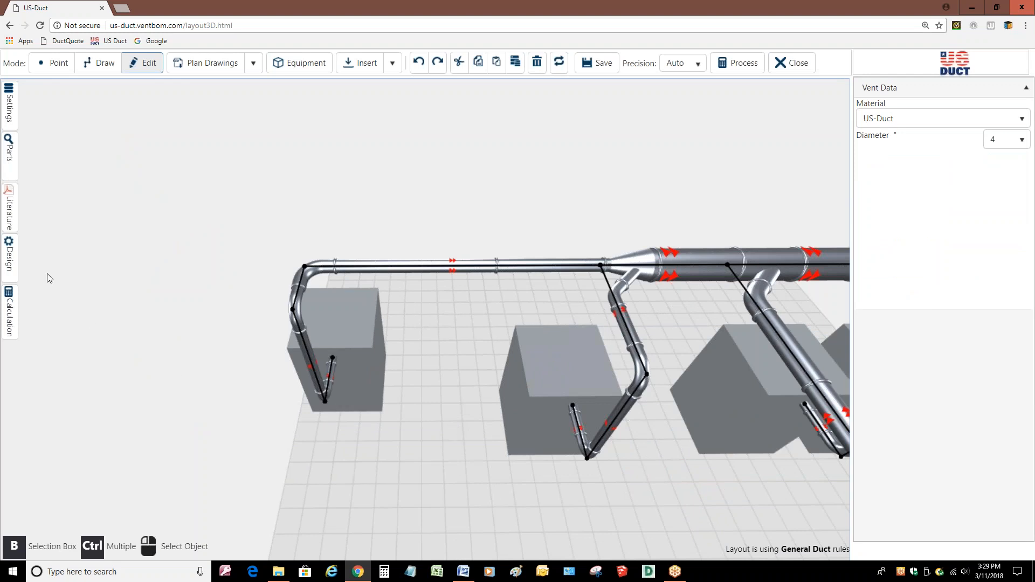
pyautogui.click(9, 254)
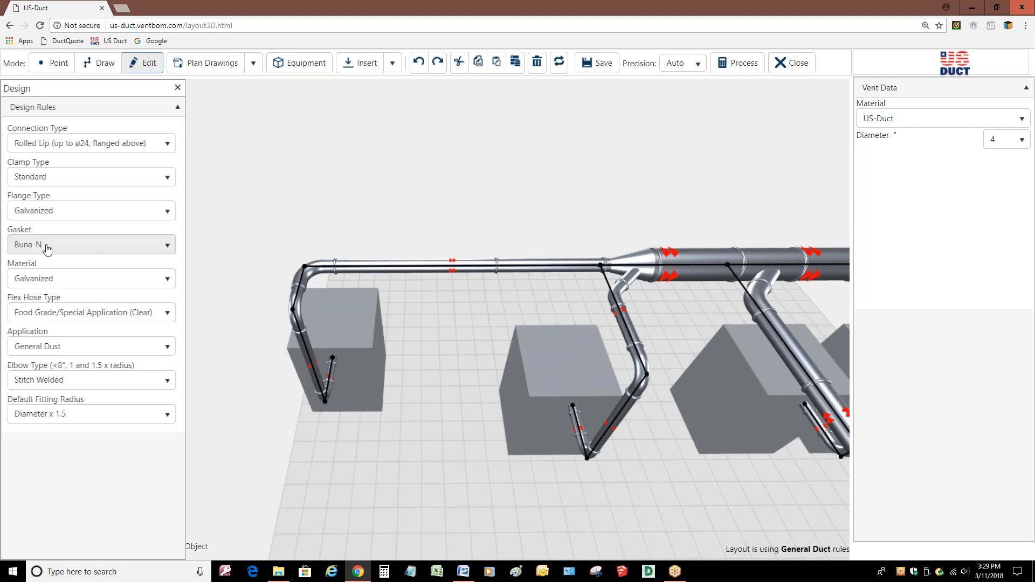
pyautogui.click(103, 284)
pyautogui.click(103, 284)
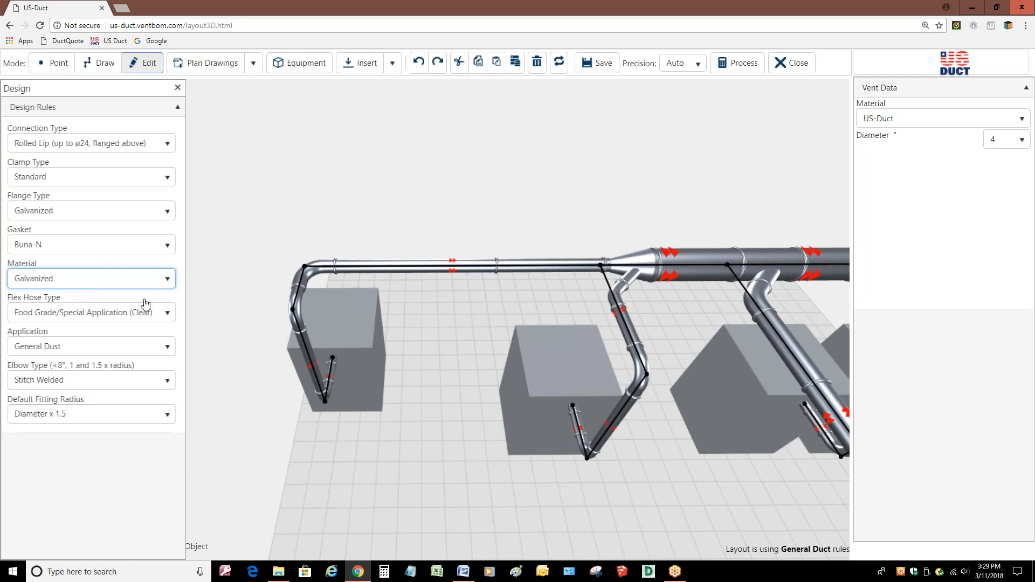
pyautogui.click(177, 87)
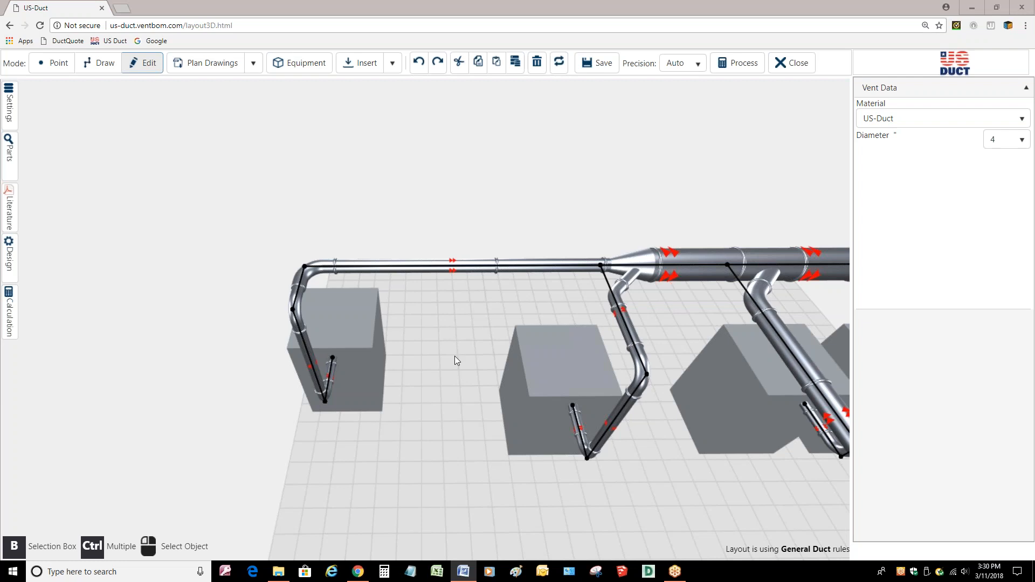
# Step: Set the diameter of the main run's first horizontal section, before the first lateral, to 9 inches
pyautogui.click(512, 313)
pyautogui.moveTo(512, 313); pyautogui.dragTo(251, 241)
pyautogui.click(251, 241)
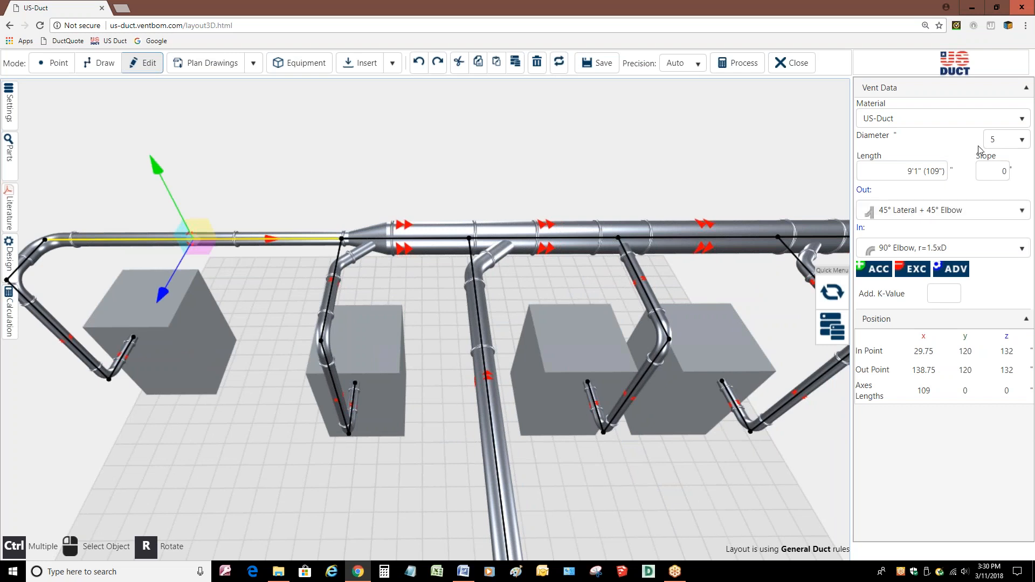
pyautogui.click(1006, 139)
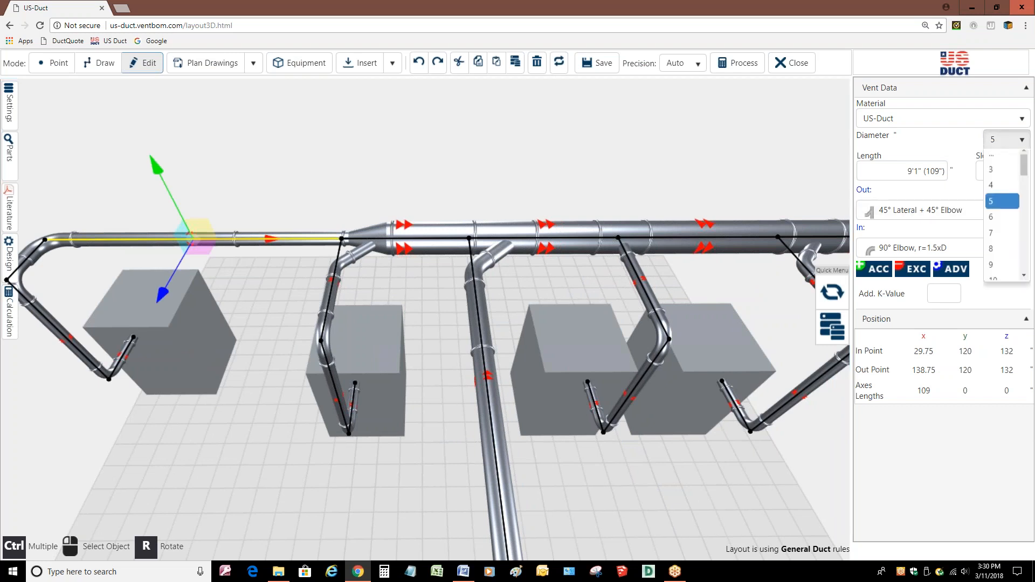
pyautogui.click(994, 272)
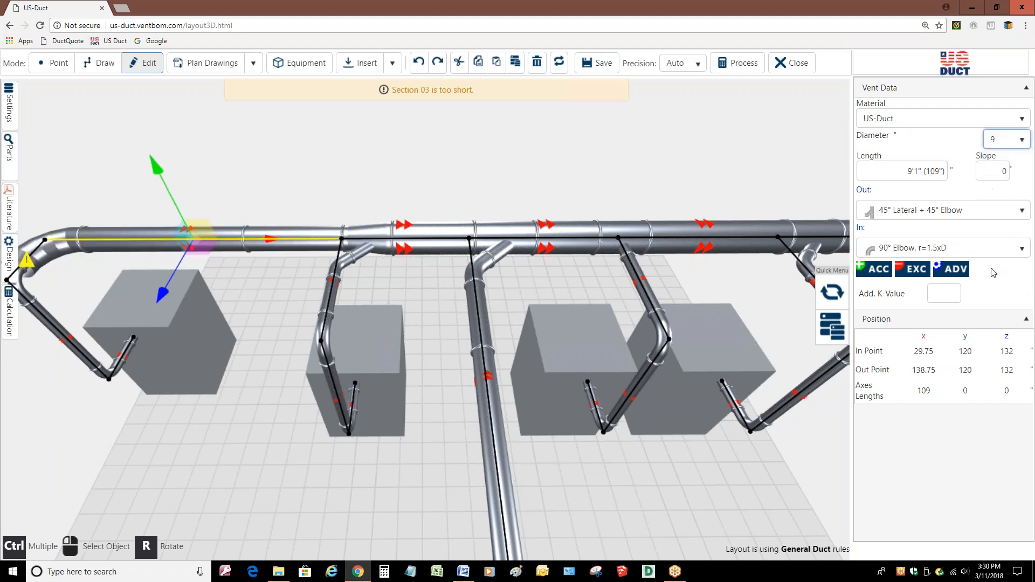
# Step: Fix the flagged short section next to the enlarged elbow to its 25.5-inch minimum length by shifting upstream
pyautogui.moveTo(261, 397); pyautogui.dragTo(348, 355)
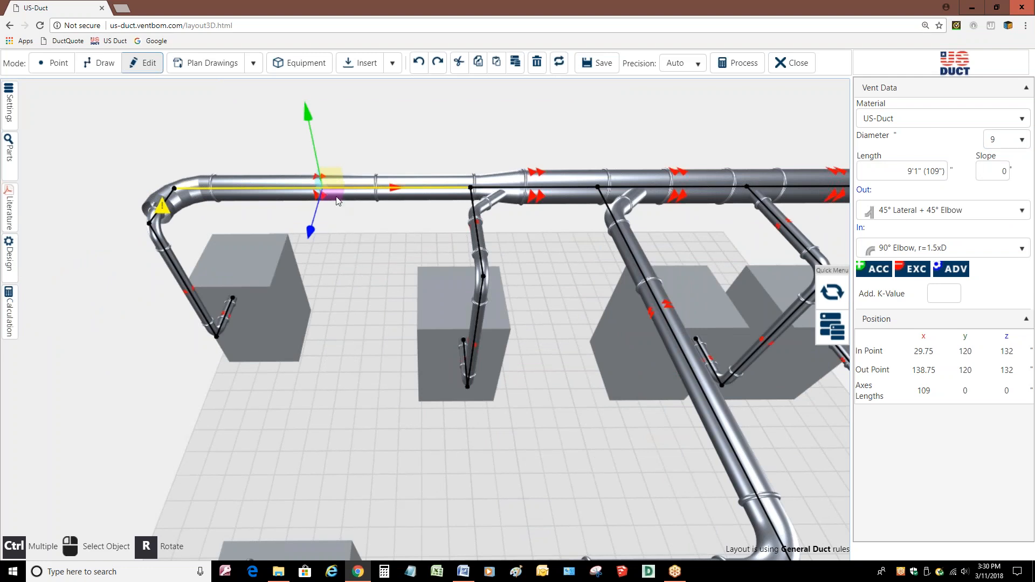
pyautogui.click(211, 216)
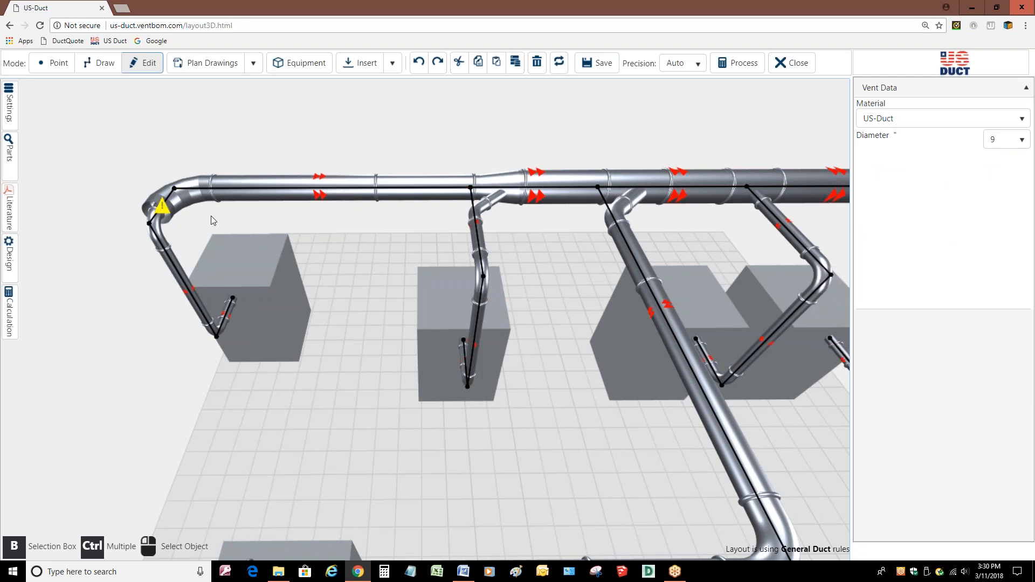
pyautogui.click(165, 205)
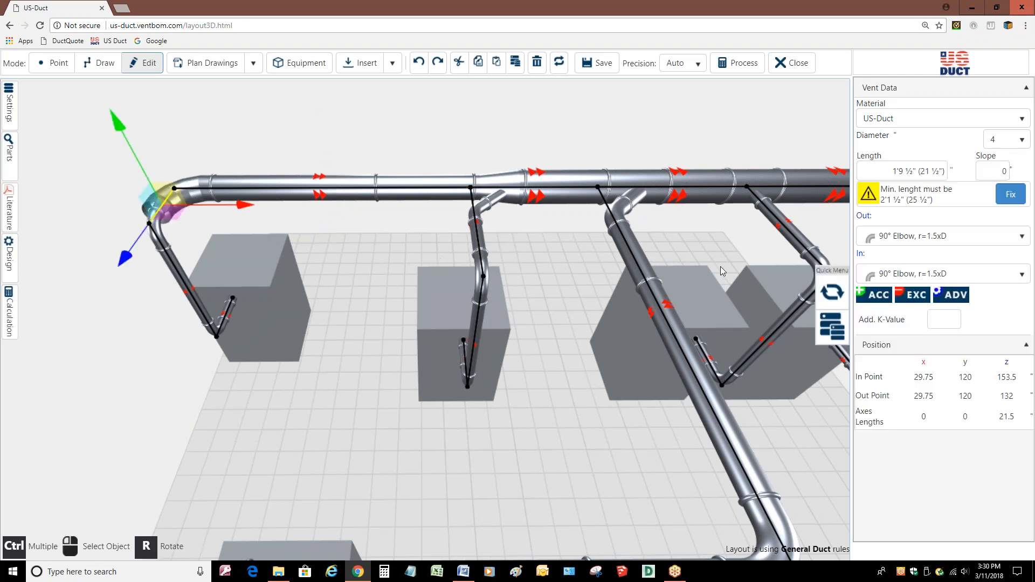
pyautogui.click(1011, 195)
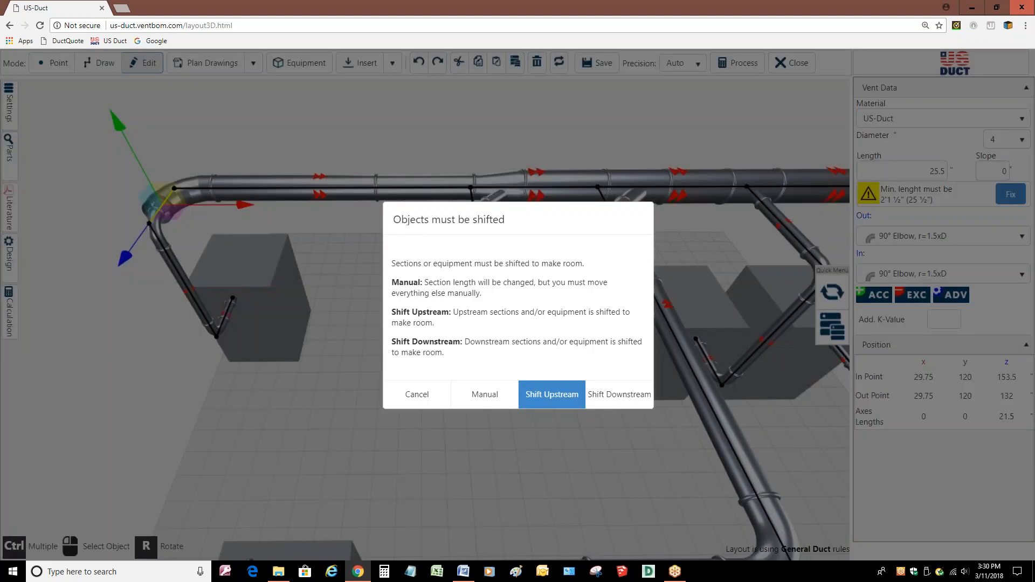
pyautogui.click(549, 399)
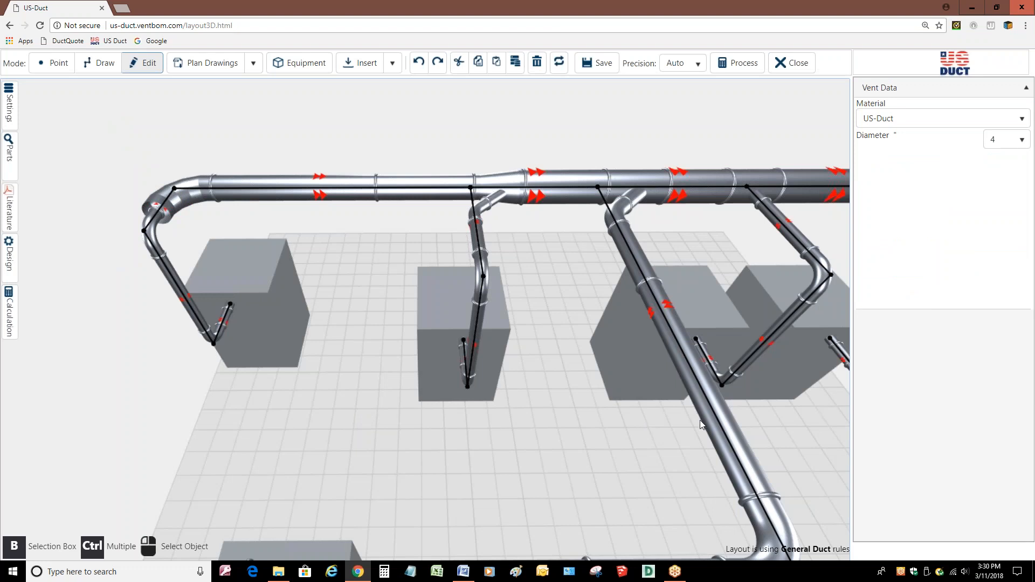
# Step: Set the length of the 9-inch horizontal section before the first lateral to 6 feet, shifting upstream sections and equipment
pyautogui.click(357, 189)
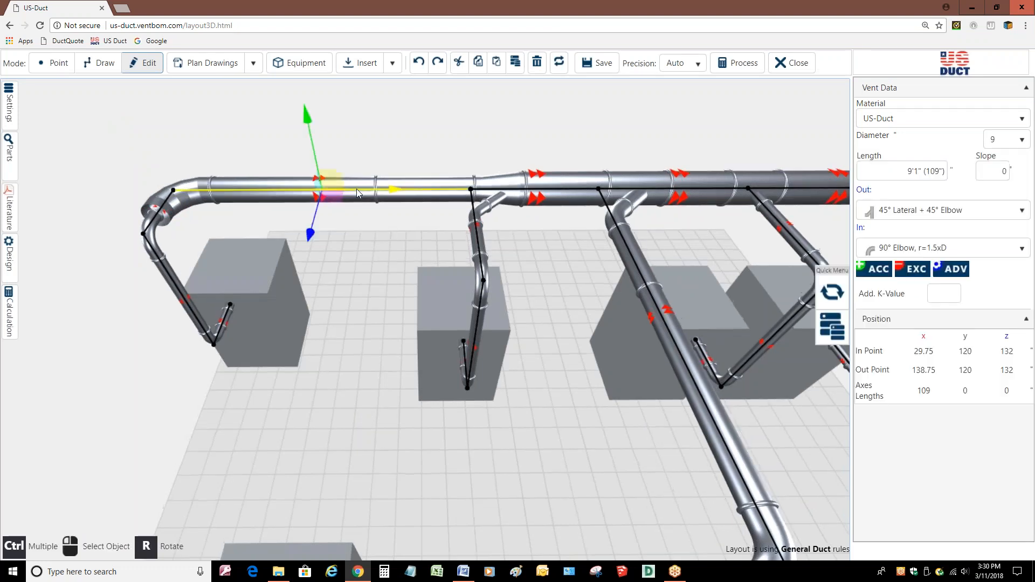
pyautogui.click(919, 171)
pyautogui.press('BackSpace')
pyautogui.write('6')
pyautogui.press('Return')
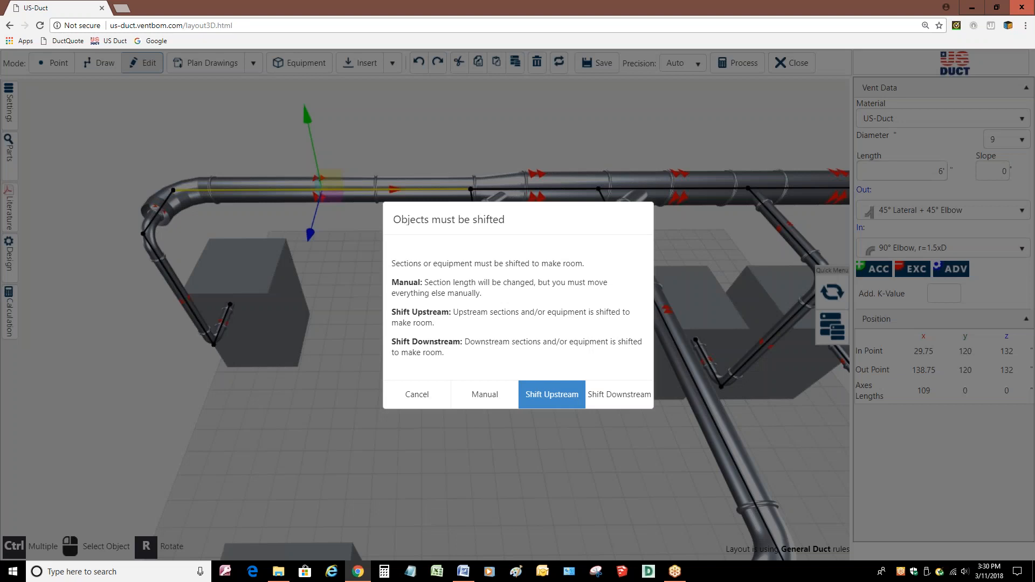
pyautogui.click(558, 395)
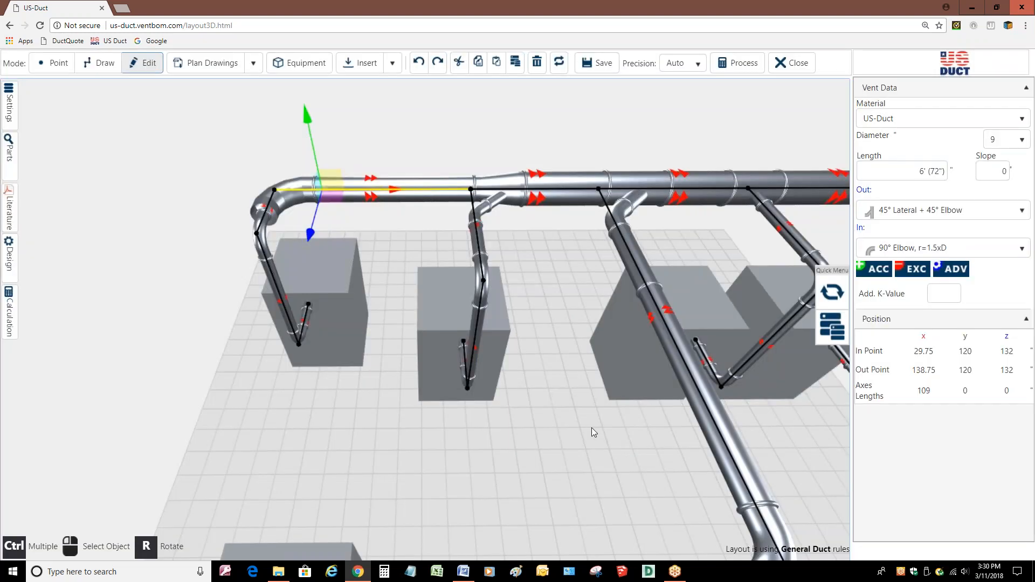
pyautogui.scroll(-4, 590, 428)
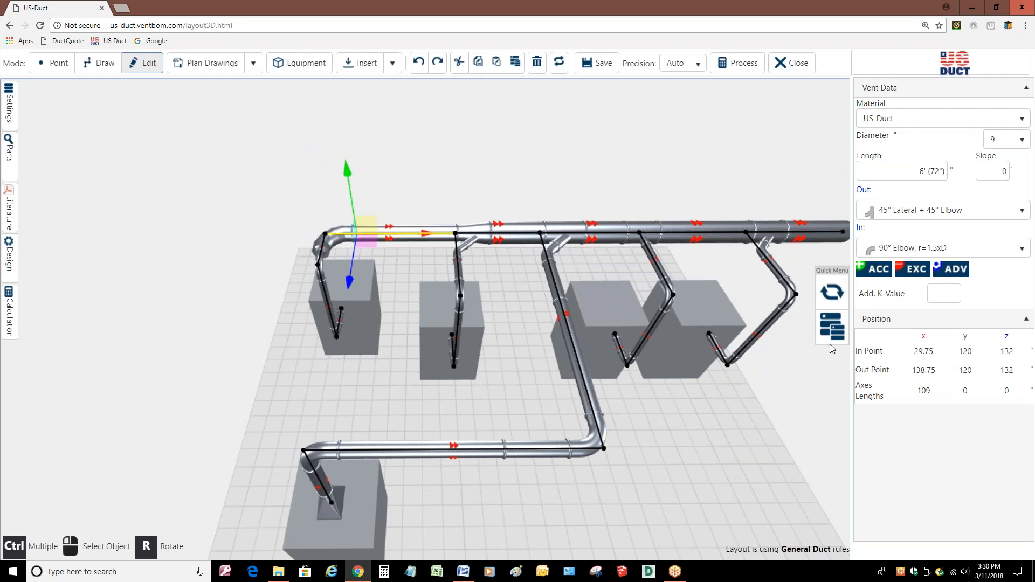